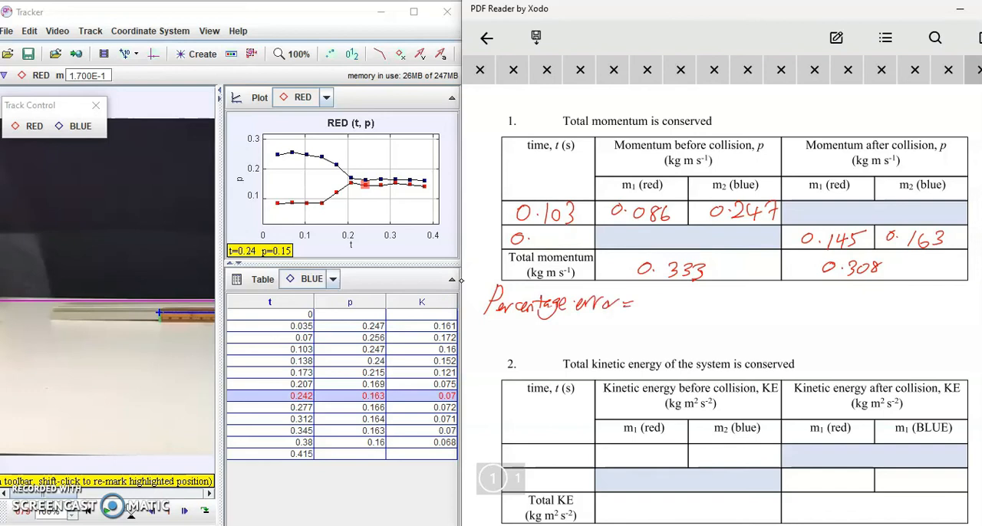
Write the momentum percentage error expression |(0.333 − 0.308)/(0.333 + 0.308)| × 100% below the first table.
left_click_drag(732, 295, 737, 306)
left_click_drag(650, 314, 738, 311)
mouse_move(763, 287)
left_mouse_down()
mouse_move(756, 339)
mouse_move(713, 324)
left_mouse_up()
mouse_move(708, 318)
left_mouse_down()
mouse_move(707, 331)
mouse_move(726, 331)
left_mouse_up()
left_click_drag(768, 307, 776, 316)
left_click_drag(781, 306, 780, 317)
left_click_drag(819, 295, 811, 317)
Work out the momentum percentage error by hand as 0.025/0.641 × 100% = 3.900%.
left_click_drag(867, 300, 876, 307)
mouse_move(890, 299)
left_mouse_down()
mouse_move(884, 308)
mouse_move(898, 311)
left_mouse_up()
left_click_drag(868, 320, 867, 330)
mouse_move(891, 321)
left_mouse_down()
mouse_move(889, 330)
mouse_move(910, 312)
left_mouse_up()
left_click_drag(916, 302, 914, 312)
left_click_drag(952, 288, 942, 308)
left_click_drag(824, 345, 883, 353)
left_click_drag(894, 344, 919, 358)
left_click_drag(917, 355, 923, 361)
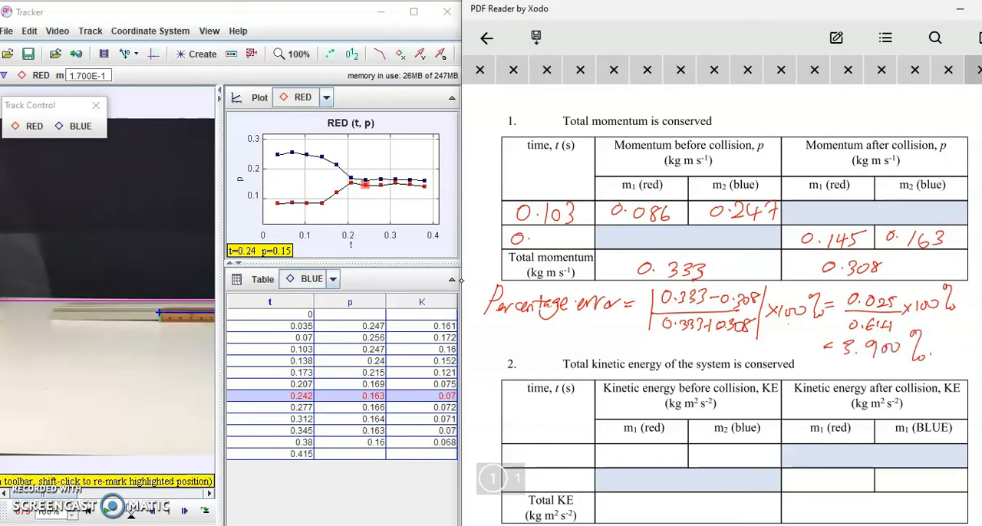
In Tracker, set the RED plot's vertical axis to K: kinetic energy.
scroll(598, 154, "down", 3)
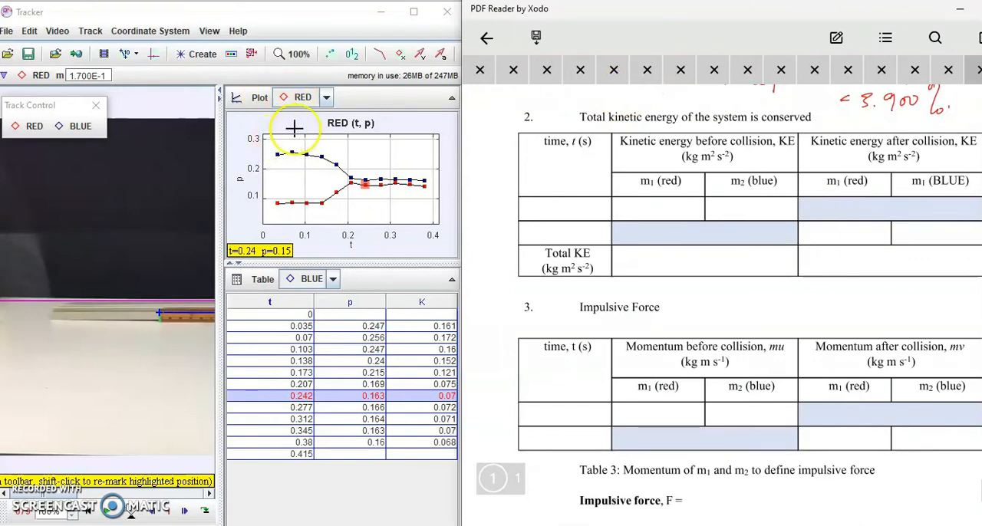
left_click(256, 97)
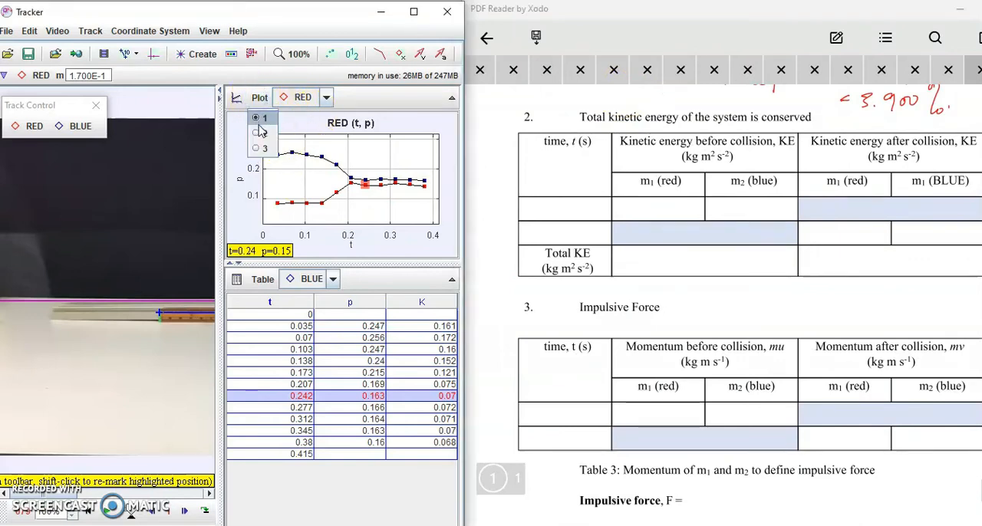
left_click(240, 184)
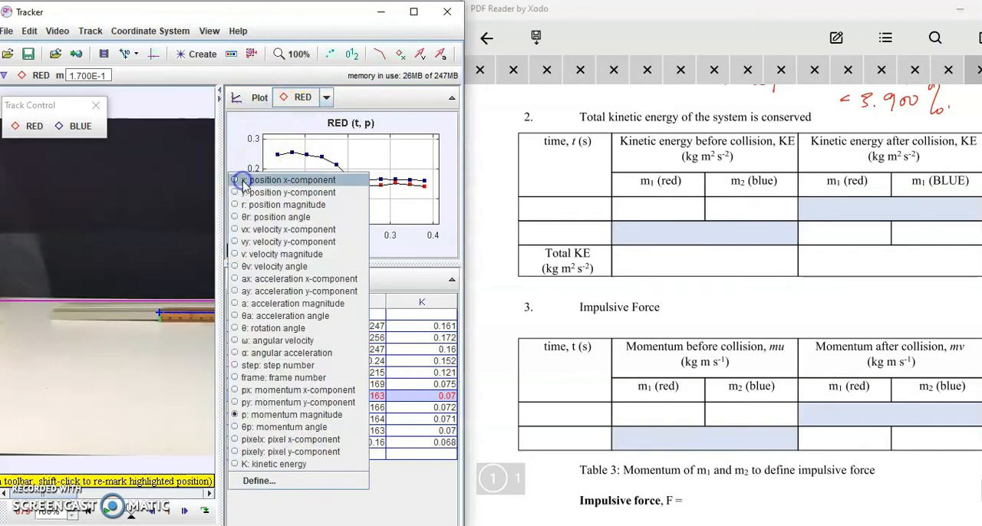
left_click(263, 466)
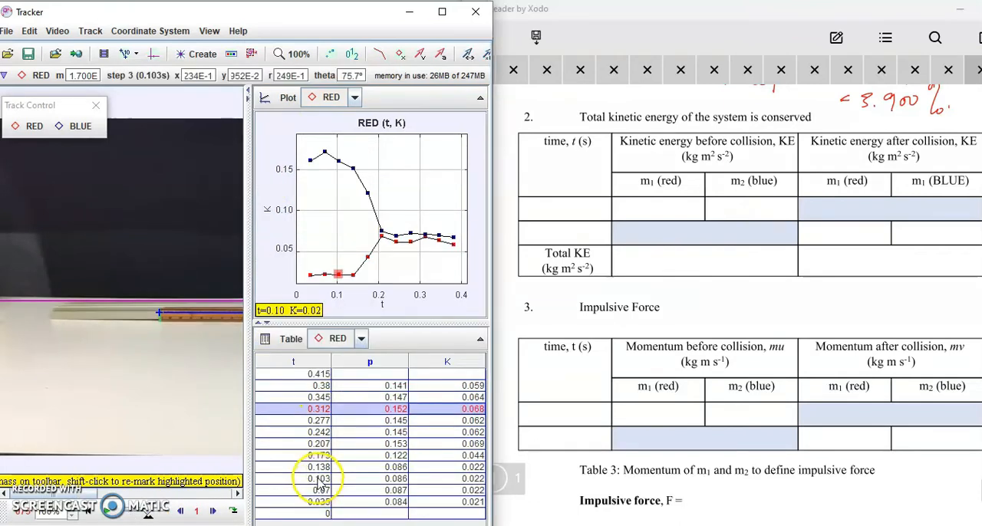
Select the 0.103 s row in Tracker and write 0.103 as the before-collision time in the worksheet's kinetic energy table.
left_click(319, 478)
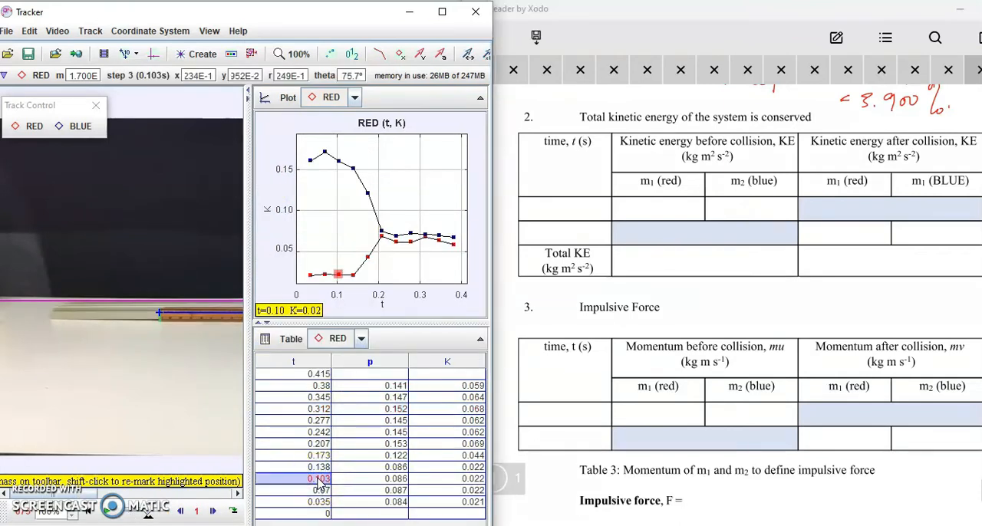
left_click(554, 213)
left_click_drag(546, 203, 561, 221)
left_click_drag(571, 205, 572, 206)
left_click_drag(575, 203, 575, 220)
Look up the RED kinetic energy at 0.103 s and write 0.022 under m₁ (red) before collision.
left_click(397, 322)
left_click(358, 478)
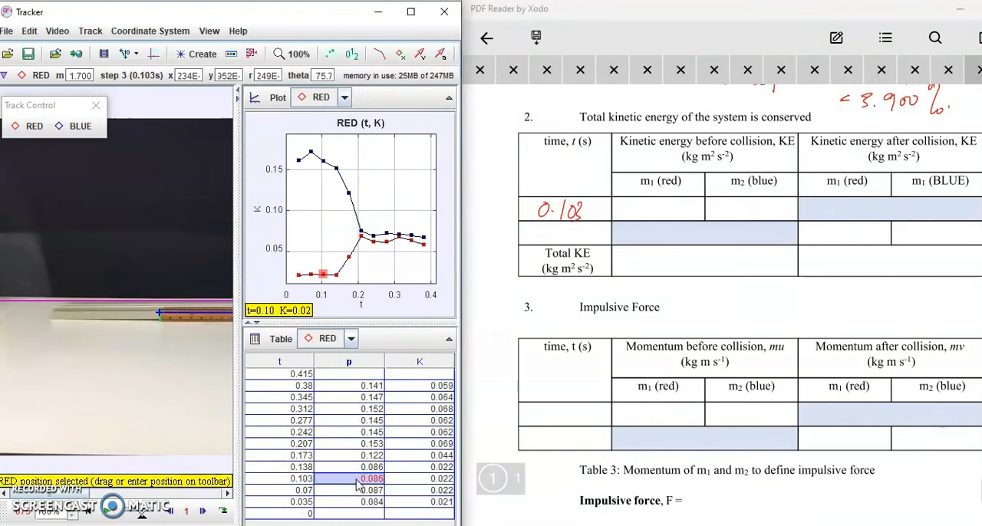
left_click(281, 339)
left_click(428, 479)
left_click(562, 337)
left_click_drag(630, 204, 651, 206)
left_click(643, 214)
left_click_drag(659, 207, 669, 217)
mouse_move(675, 207)
left_mouse_down()
mouse_move(688, 216)
mouse_move(721, 206)
left_mouse_up()
Show the BLUE track's data table and write 0.160 under m₂ (blue) before collision in the kinetic energy table.
left_click(351, 339)
left_click(329, 370)
left_click(728, 214)
left_click_drag(738, 203, 733, 220)
left_click_drag(751, 201, 745, 212)
left_click_drag(766, 203, 766, 204)
Select the plot point at 0.242 s and write 0.242 as the after-collision time in the kinetic energy table.
left_click(373, 241)
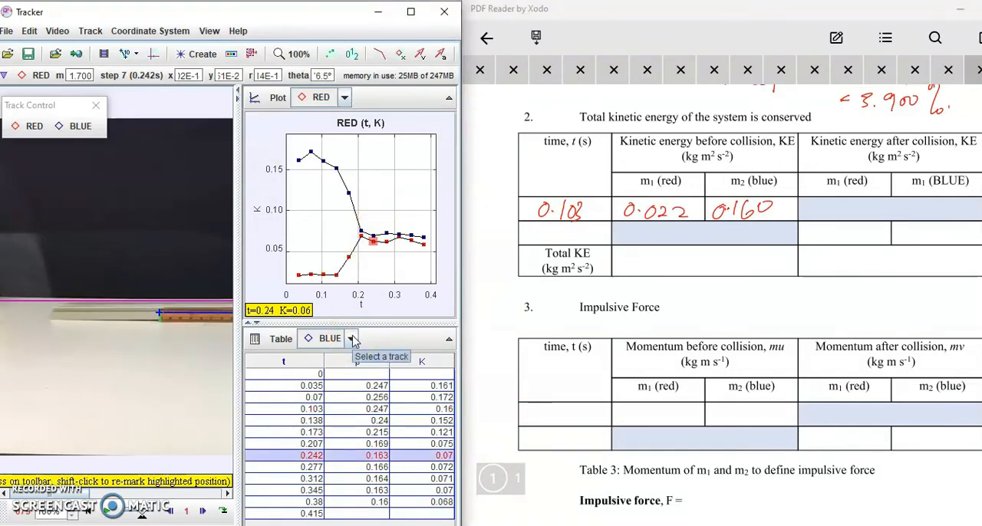
left_click(540, 237)
left_click_drag(531, 229, 556, 240)
left_click_drag(562, 229, 566, 244)
left_click_drag(572, 232, 587, 240)
Write 0.070 as the blue mass's kinetic energy after collision.
mouse_move(915, 226)
left_mouse_down()
mouse_move(915, 235)
mouse_move(933, 227)
left_mouse_up()
left_click(922, 235)
left_click_drag(940, 227, 947, 240)
left_click_drag(959, 228, 960, 228)
Show the RED track's data at 0.242 s and write 0.062 as the red mass's kinetic energy after collision.
left_click(350, 339)
left_click(330, 355)
left_click(302, 433)
left_click(420, 434)
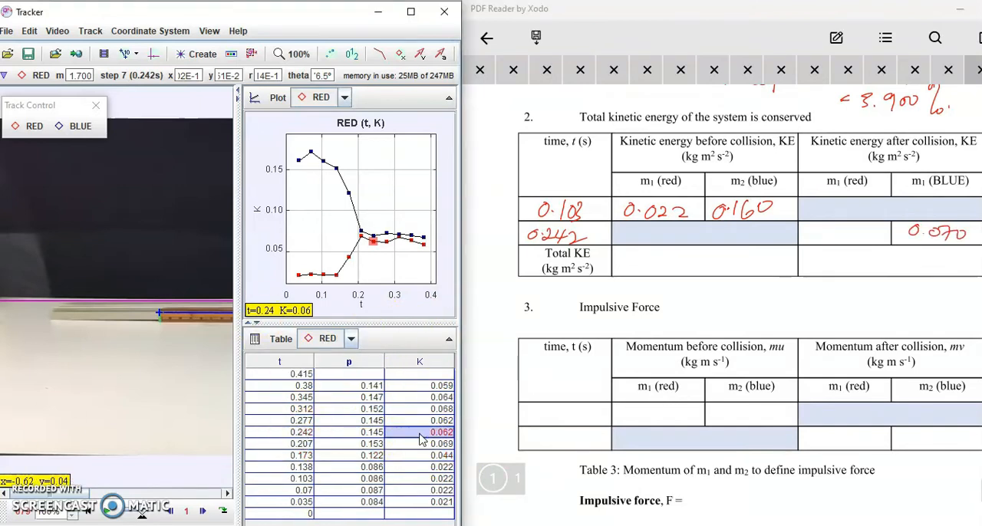
left_click_drag(810, 226, 811, 227)
left_click(820, 236)
left_click_drag(831, 228, 832, 229)
left_click_drag(846, 225, 842, 234)
left_click_drag(855, 228, 872, 236)
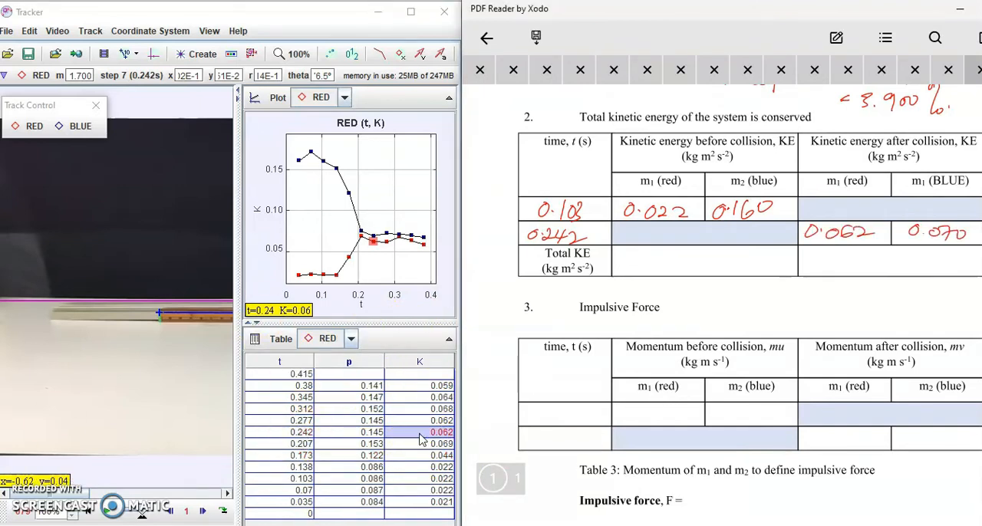
Fill in the Total KE row with 0.182 before collision and 0.132 after collision.
mouse_move(656, 256)
left_mouse_down()
mouse_move(657, 268)
mouse_move(680, 266)
left_mouse_up()
mouse_move(694, 253)
left_mouse_down()
mouse_move(687, 267)
mouse_move(696, 256)
mouse_move(721, 268)
left_mouse_up()
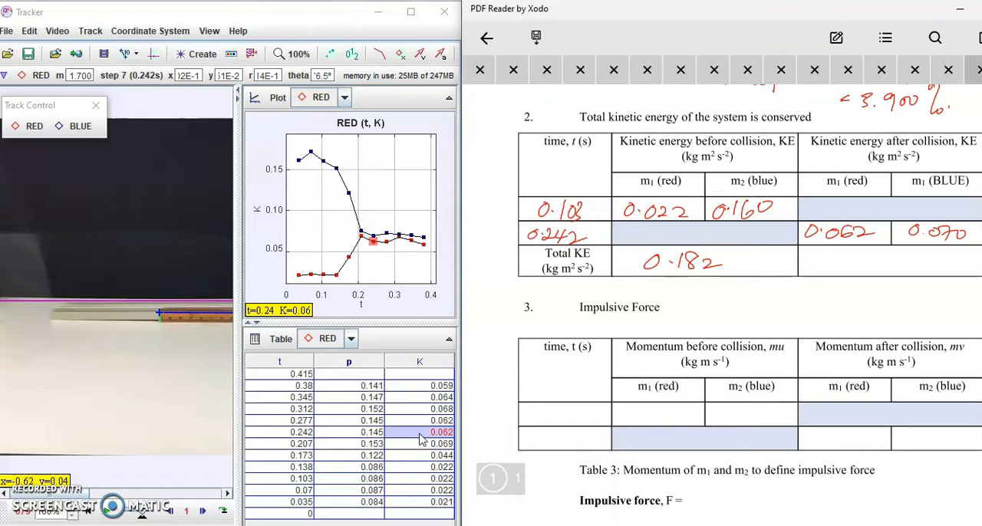
mouse_move(833, 255)
left_mouse_down()
mouse_move(832, 270)
mouse_move(874, 270)
left_mouse_up()
left_click_drag(884, 259, 891, 267)
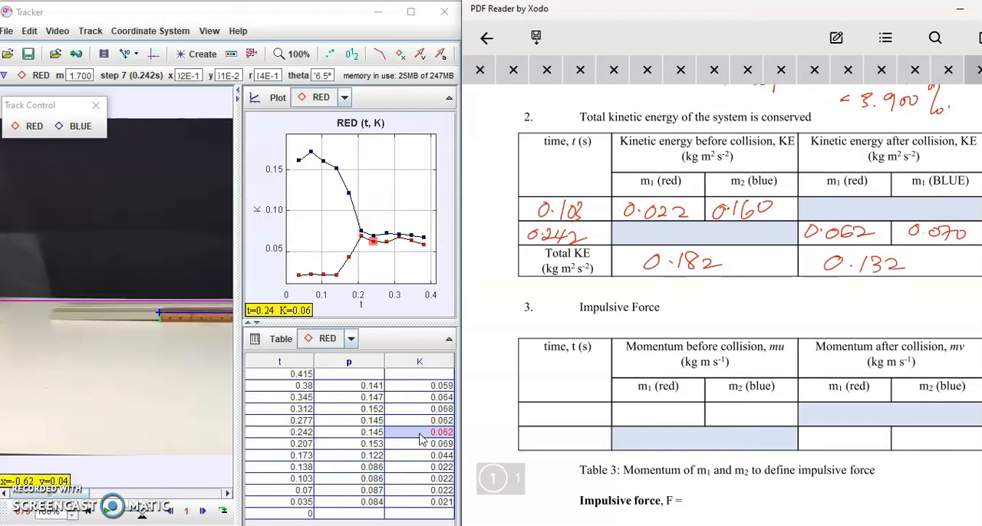
Write "Theory" beside the kinetic energy heading, insert "NOT" before "conserved" and underline that word.
mouse_move(481, 103)
left_mouse_down()
mouse_move(483, 133)
mouse_move(491, 99)
left_mouse_up()
mouse_move(493, 105)
left_mouse_down()
mouse_move(503, 129)
mouse_move(526, 117)
left_mouse_up()
left_click_drag(531, 112, 523, 138)
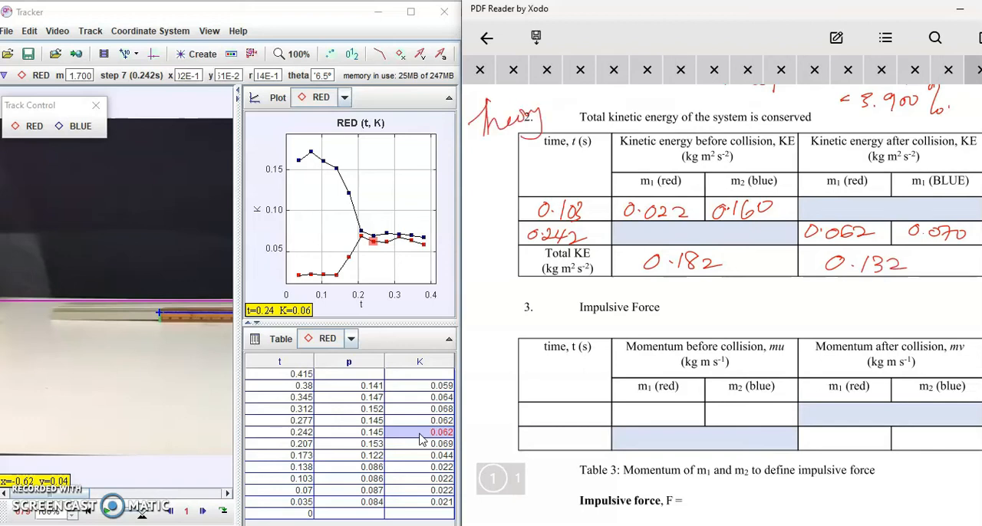
mouse_move(746, 134)
left_mouse_down()
mouse_move(757, 123)
mouse_move(759, 133)
left_mouse_up()
left_click_drag(752, 100, 767, 98)
mouse_move(774, 98)
left_mouse_down()
mouse_move(793, 98)
mouse_move(783, 112)
left_mouse_up()
left_click_drag(760, 122, 808, 122)
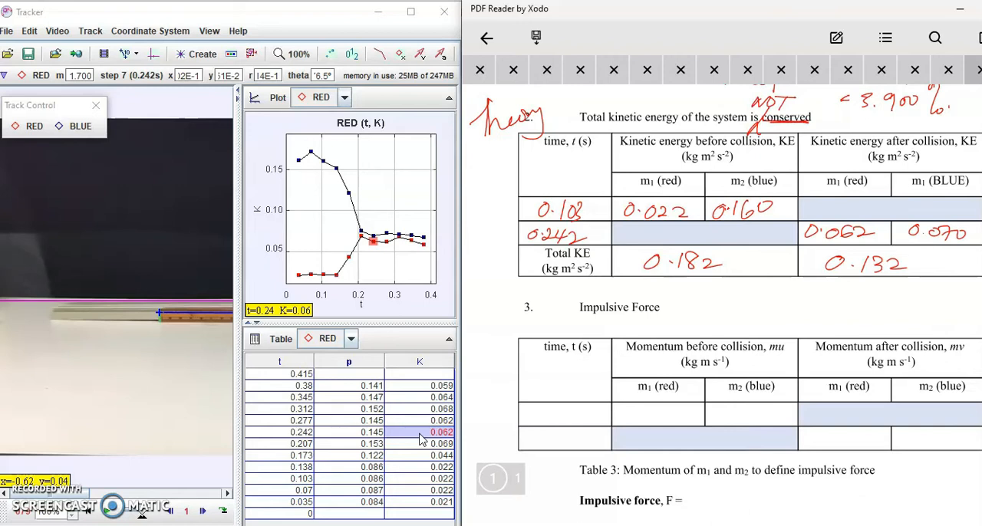
Circle the after-collision total of 0.132 and draw an arrow from it towards the before-collision total.
mouse_move(911, 259)
left_mouse_down()
mouse_move(888, 241)
mouse_move(809, 259)
mouse_move(914, 264)
left_mouse_up()
left_click_drag(803, 247, 721, 244)
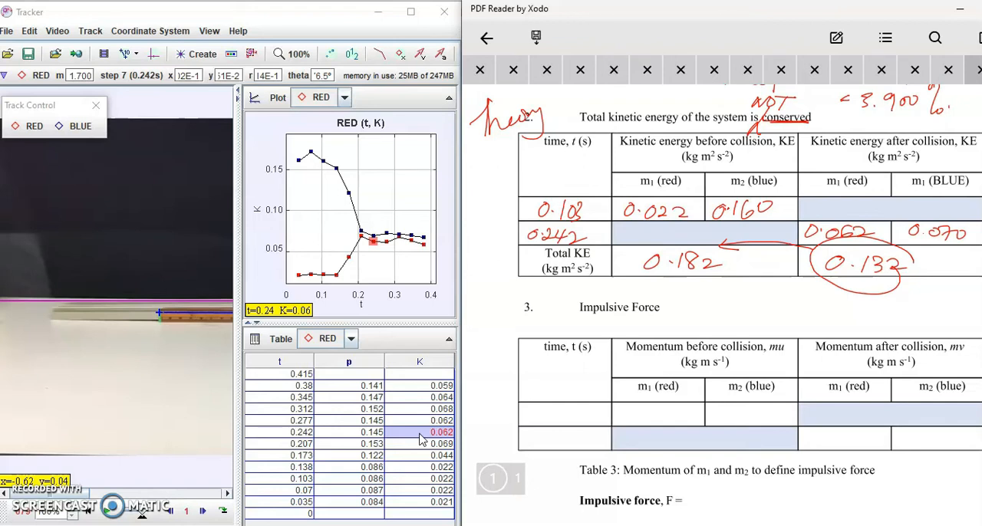
Write the impulsive force formula in section 3 as F = Δp/Δt = (mv − mu)/Δt.
double_click(652, 349)
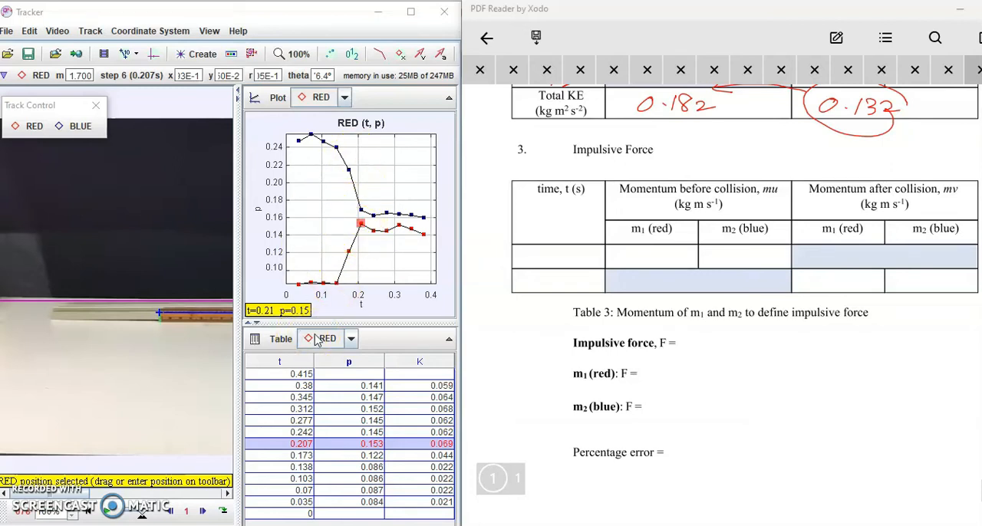
mouse_move(681, 346)
left_mouse_down()
mouse_move(724, 338)
mouse_move(699, 363)
left_mouse_up()
left_click_drag(704, 350, 712, 363)
left_click_drag(695, 325, 716, 336)
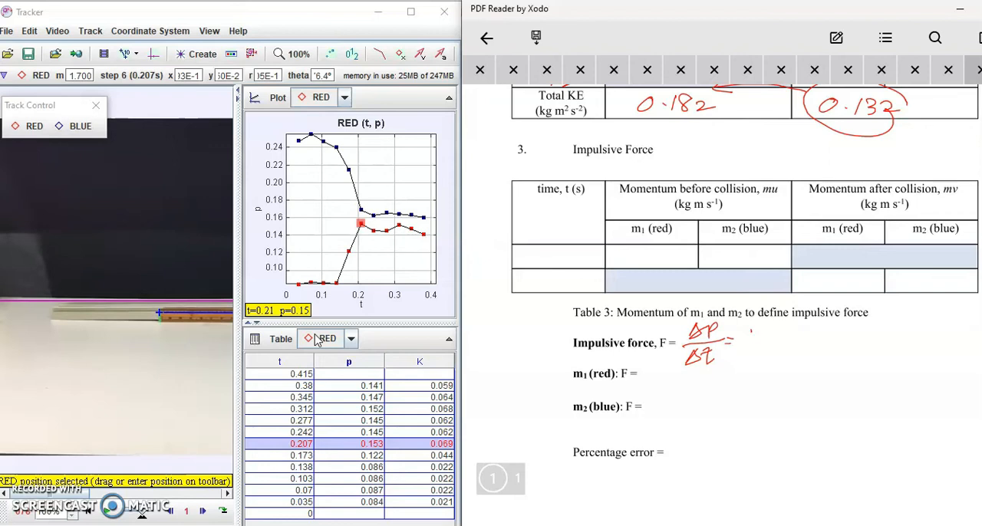
left_click_drag(800, 334, 809, 342)
left_click_drag(810, 333, 819, 339)
left_click_drag(753, 345, 814, 346)
mouse_move(773, 351)
left_mouse_down()
mouse_move(765, 365)
mouse_move(781, 367)
left_mouse_up()
left_click_drag(784, 354, 787, 368)
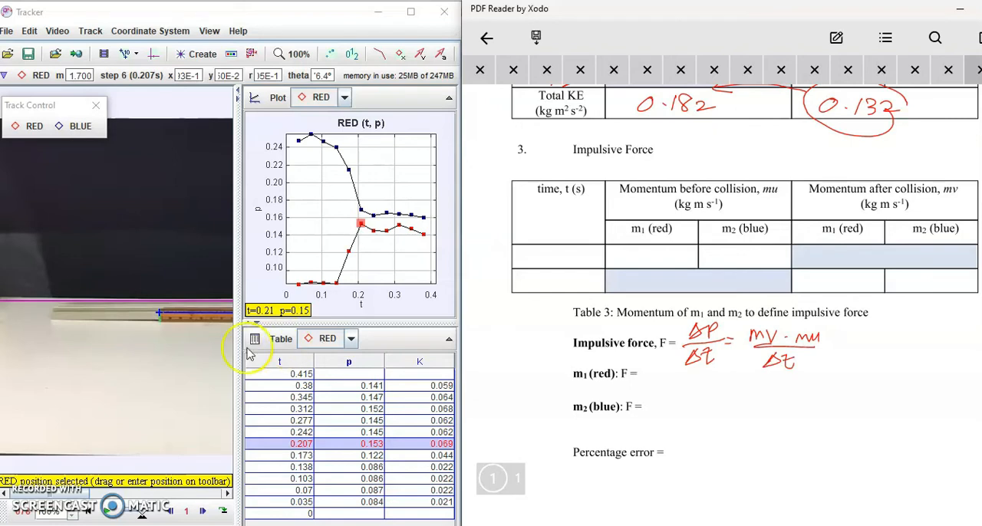
Select the RED momentum points bounding the collision and write times 0.138 and 0.207 in the impulsive force table.
left_click(336, 283)
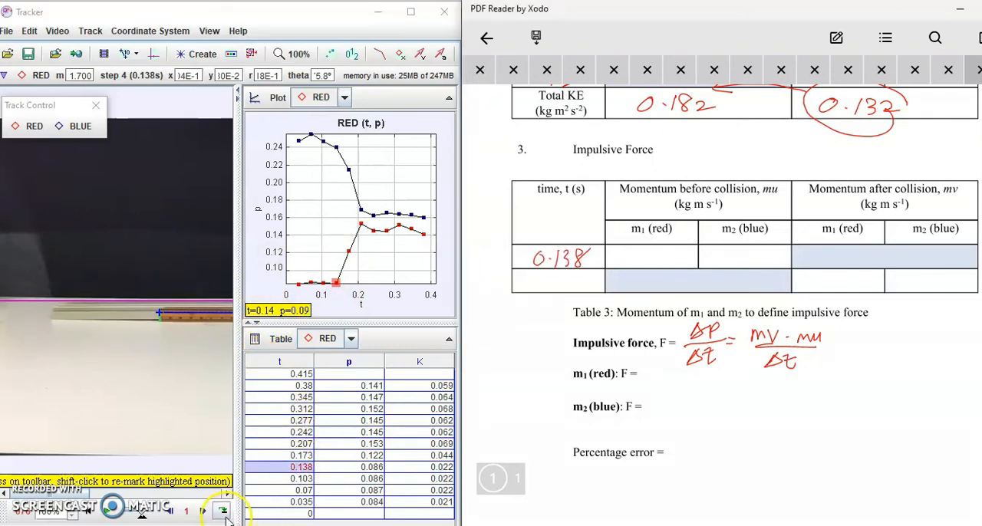
left_click(313, 290)
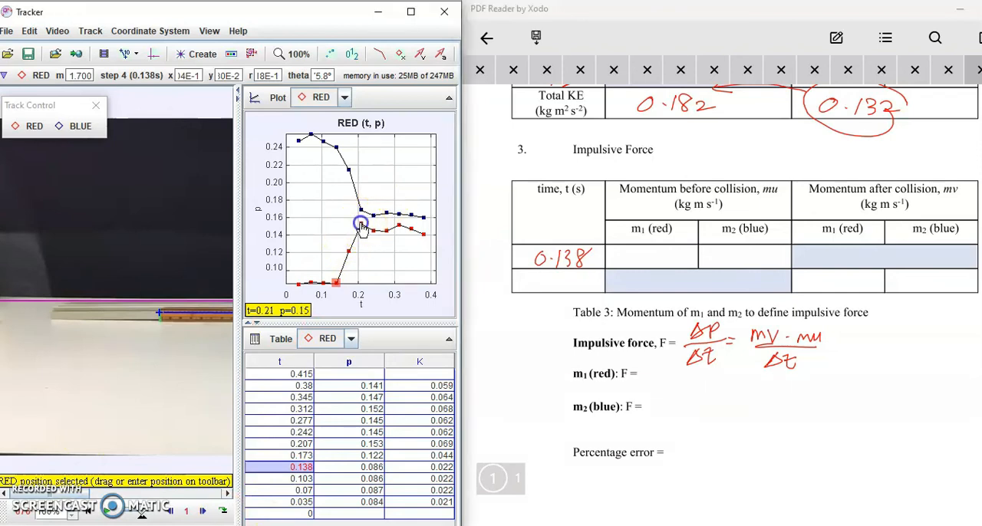
left_click(360, 225)
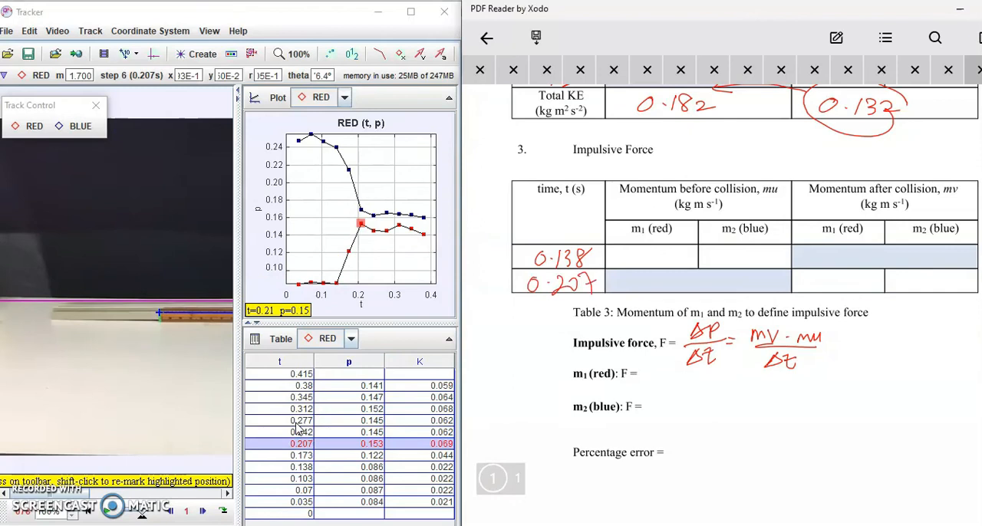
Draw an arrow from Δt in the impulsive force formula and write its value as = 0.069.
left_click_drag(811, 363, 846, 352)
left_click_drag(839, 346, 842, 368)
left_click_drag(859, 346, 865, 345)
left_click_drag(860, 350, 867, 350)
left_click(891, 345)
mouse_move(882, 339)
left_mouse_down()
mouse_move(903, 335)
mouse_move(933, 356)
left_mouse_up()
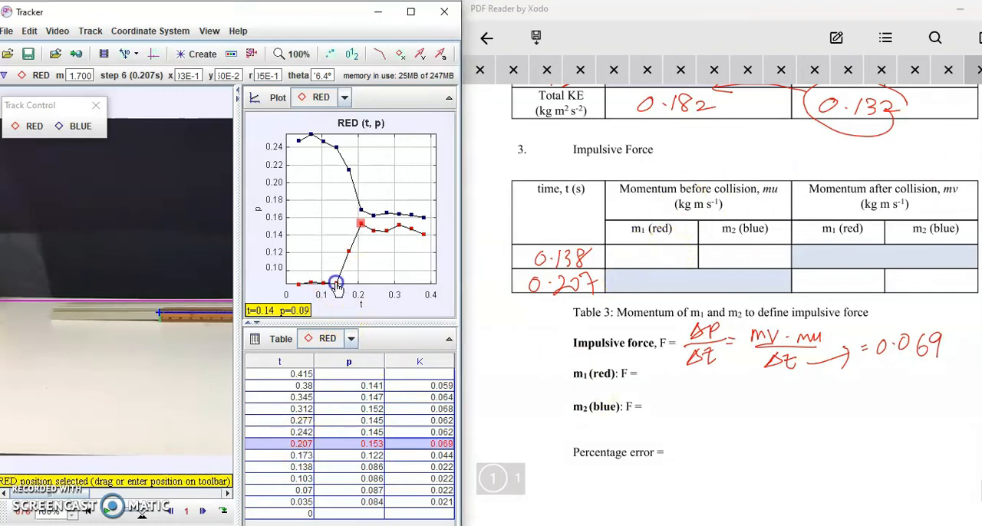
Look up both tracks' momenta and fill in 0.086 and 0.240 before collision, 0.153 and 0.169 after.
left_click(358, 470)
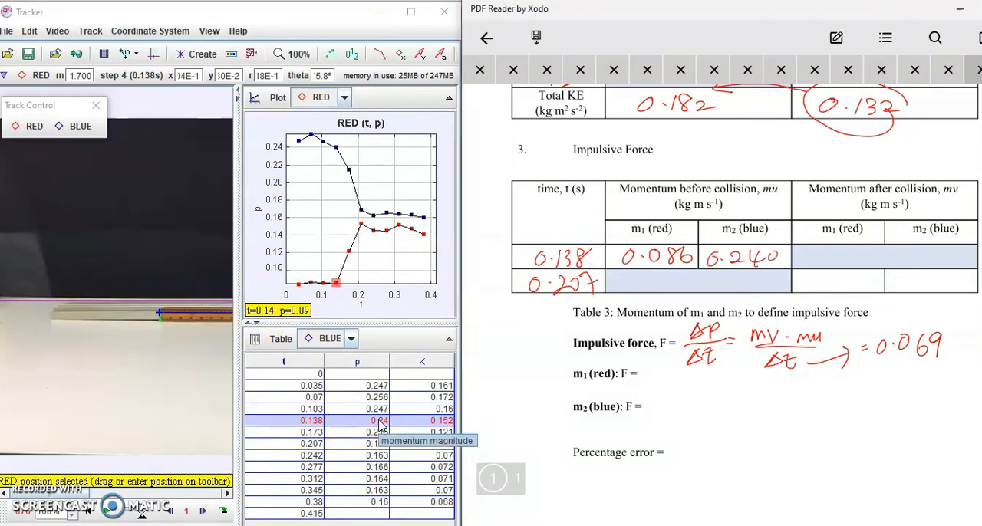
left_click(357, 444)
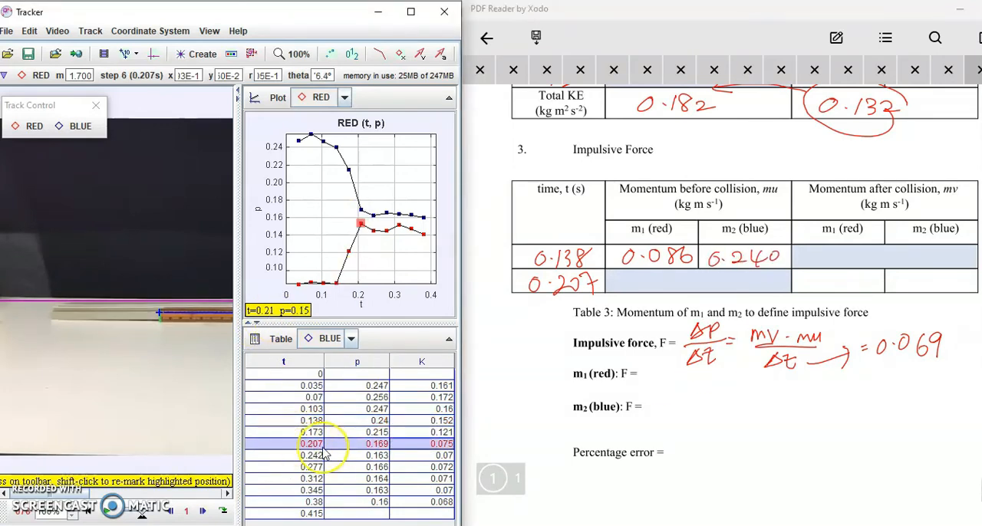
left_click(351, 338)
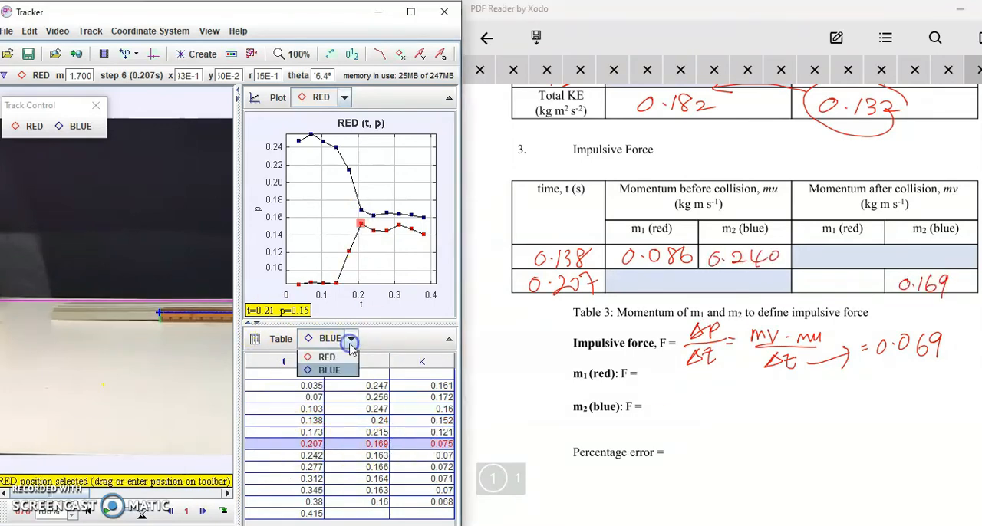
left_click(326, 350)
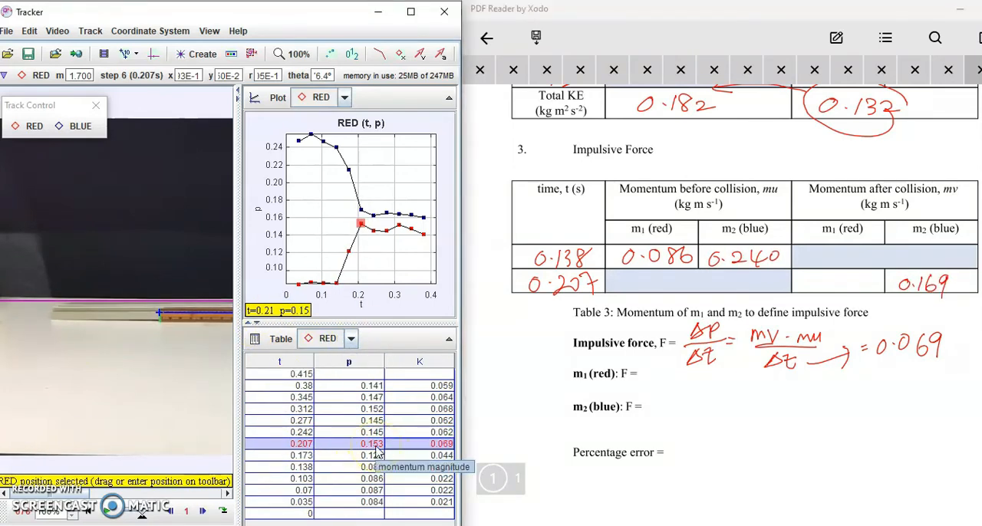
Write the red mass's force as (0.153 − 0.086)/0.069 = 1.093 N and add the unit s to the 0.069 interval.
left_click_drag(668, 377, 670, 388)
left_click_drag(695, 375, 758, 378)
left_click_drag(801, 376, 798, 389)
left_click_drag(693, 394, 779, 397)
left_click_drag(774, 406, 772, 423)
left_click_drag(815, 400, 825, 398)
left_click_drag(959, 343, 950, 352)
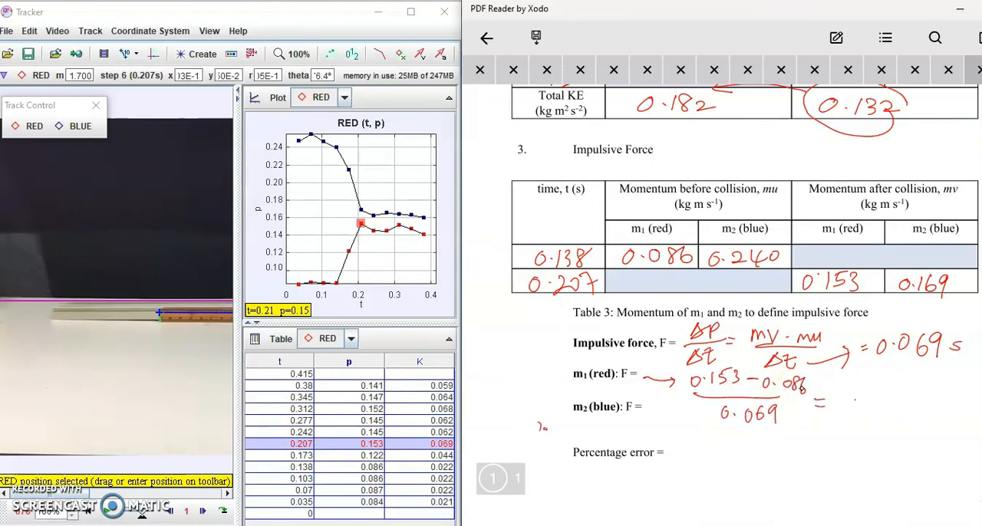
left_click(864, 413)
left_click_drag(879, 402, 894, 415)
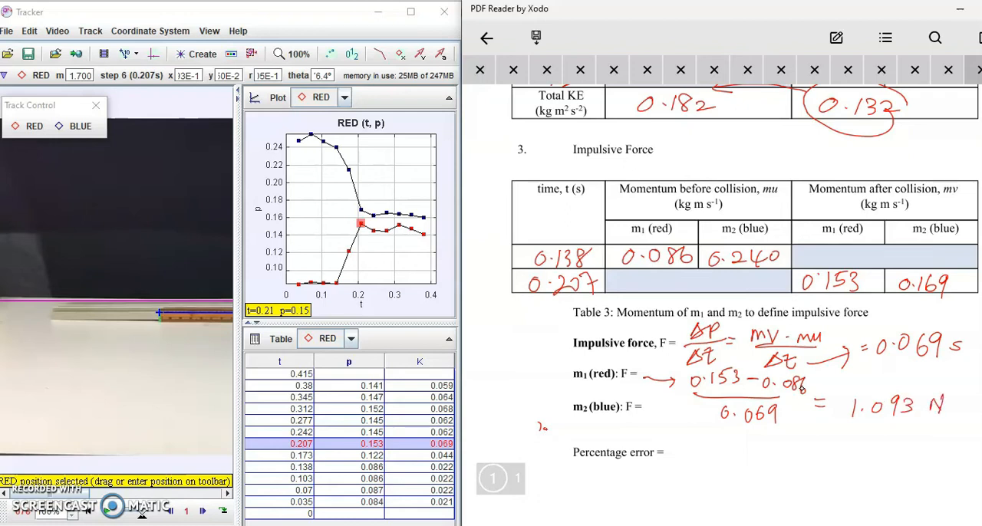
Draw an arrow from the blue force line into the margin and write (0.169 − 0.240)/0.069 = 0.071/0.069 = 1.029 N.
mouse_move(569, 408)
left_mouse_down()
mouse_move(541, 312)
mouse_move(465, 336)
left_mouse_up()
left_click_drag(463, 333, 486, 347)
left_click_drag(500, 342, 498, 356)
left_click_drag(509, 342, 506, 353)
mouse_move(518, 346)
left_mouse_down()
mouse_move(515, 364)
mouse_move(564, 361)
left_mouse_up()
left_click_drag(498, 371, 522, 378)
left_click_drag(544, 371, 540, 385)
left_click_drag(495, 394, 496, 394)
mouse_move(516, 393)
left_mouse_down()
mouse_move(522, 407)
mouse_move(539, 405)
mouse_move(498, 424)
mouse_move(520, 429)
left_mouse_up()
mouse_move(542, 421)
left_mouse_down()
mouse_move(536, 454)
mouse_move(564, 441)
left_mouse_up()
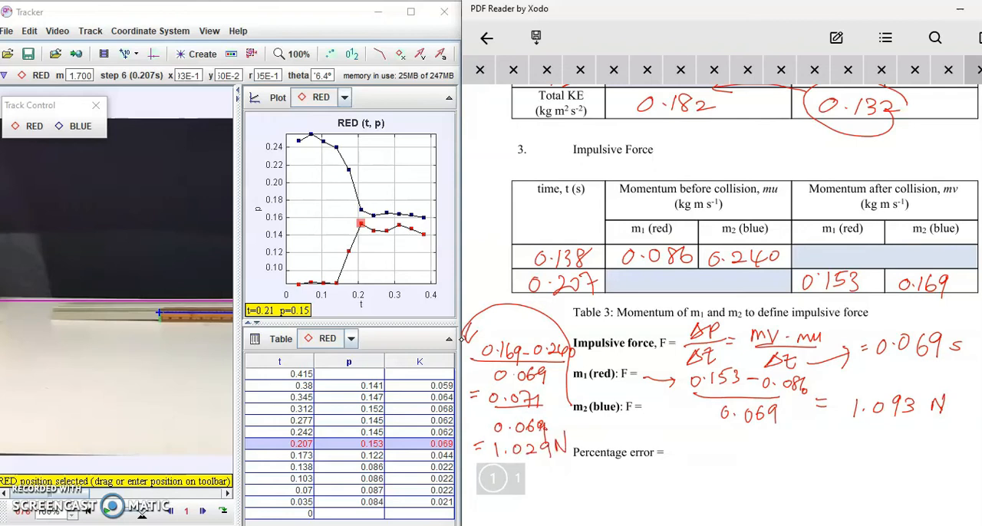
Mark the two forces as F with subscripts R and B, and underline the results 1.093 N and 1.029 N.
left_click_drag(618, 366, 623, 384)
left_click_drag(831, 413, 934, 427)
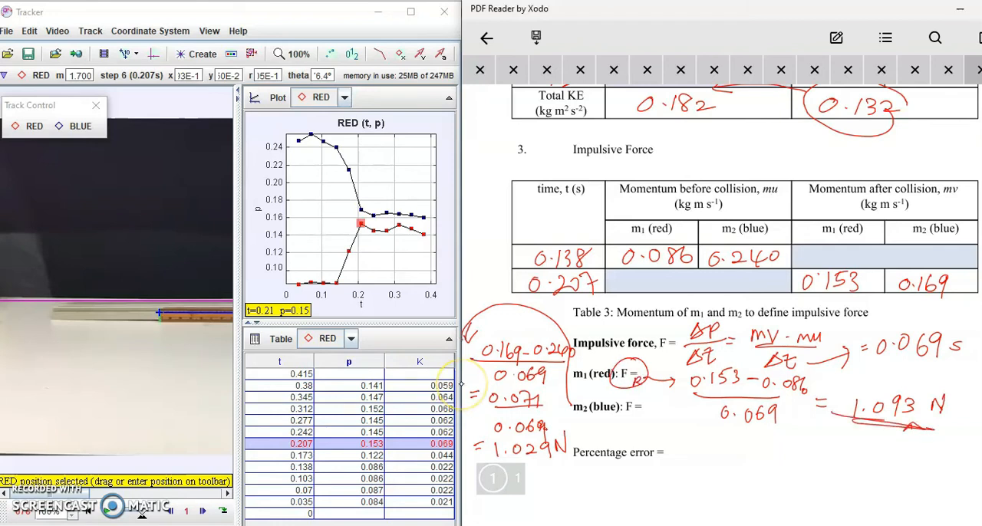
left_click_drag(474, 335, 468, 371)
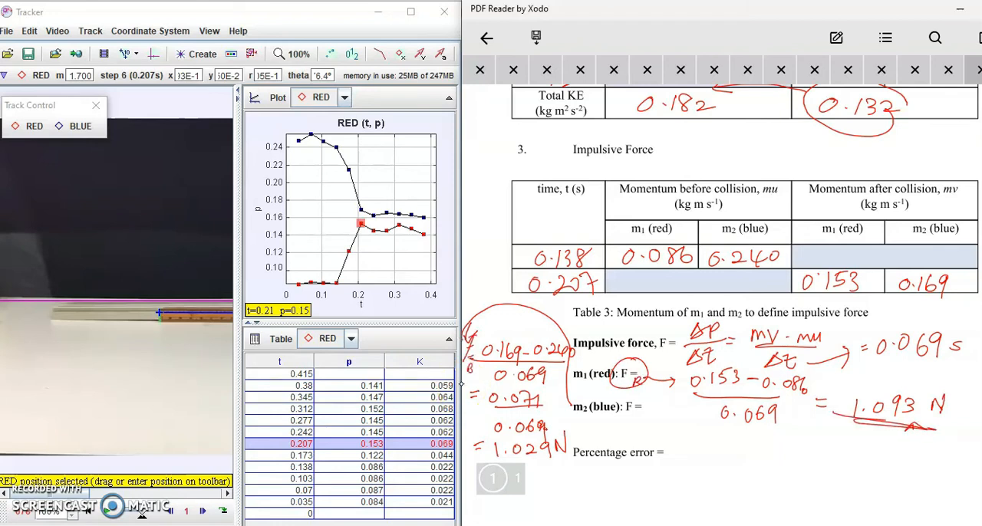
left_click_drag(475, 461, 566, 458)
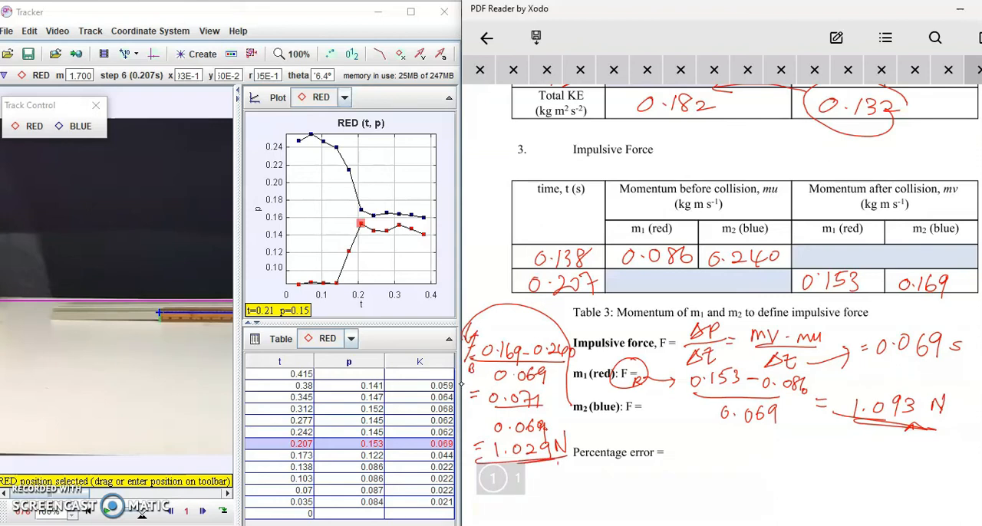
Write the force percentage error fraction |(1.093 − 1.029)/(1.093 + 1.029)| after the Percentage error label.
left_click(461, 398)
left_click_drag(673, 430, 673, 475)
left_click_drag(683, 446, 685, 462)
left_click(701, 451)
left_click(632, 478)
left_click_drag(741, 451, 751, 451)
left_click_drag(758, 444, 758, 460)
left_click_drag(668, 466, 818, 464)
left_click_drag(706, 474, 709, 488)
left_click_drag(764, 473, 764, 485)
left_click_drag(672, 463, 672, 488)
left_click_drag(831, 439, 831, 487)
Continue the force percentage error with × 100% = 0.064/2.122 × 100%, moving the PDF window to make room.
mouse_move(854, 453)
left_mouse_down()
mouse_move(855, 467)
mouse_move(863, 455)
left_mouse_up()
left_click_drag(871, 454, 872, 455)
left_click_drag(886, 450, 887, 450)
left_click_drag(896, 445, 882, 466)
left_click_drag(892, 460, 933, 452)
mouse_move(959, 451)
left_mouse_down()
mouse_move(956, 460)
mouse_move(974, 466)
left_mouse_up()
left_click_drag(733, 10, 631, 11)
left_click_drag(823, 479, 832, 487)
left_click_drag(842, 478, 854, 487)
left_click_drag(920, 444, 909, 468)
Write the final force percentage error as = 3.016 %.
left_click_drag(553, 506, 568, 505)
left_click_drag(552, 512, 568, 511)
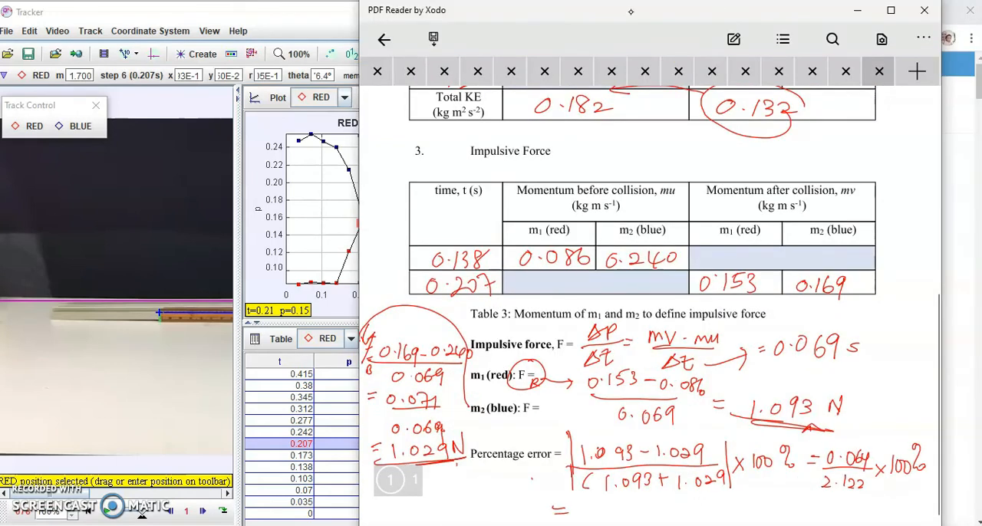
left_click_drag(625, 503, 676, 519)
left_click_drag(684, 512, 682, 519)
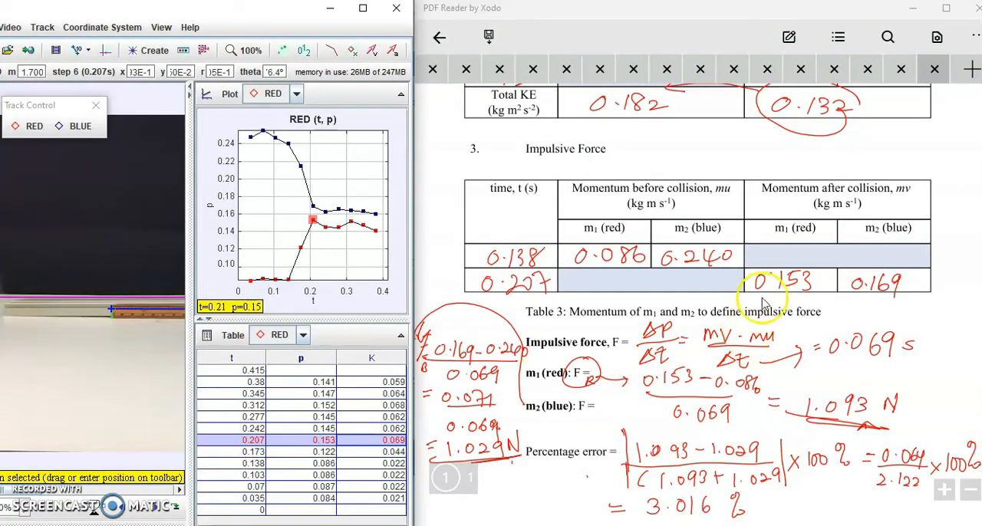
Review the completed momentum, kinetic energy and impulsive force tables together with their percentage error calculations.
left_click(657, 154)
scroll(657, 155, "up", 4)
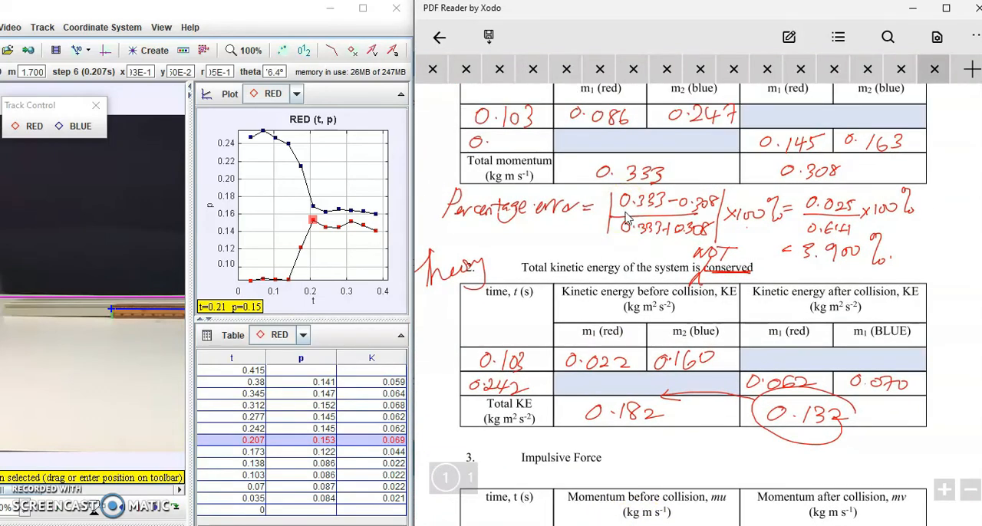
scroll(598, 215, "up", 1)
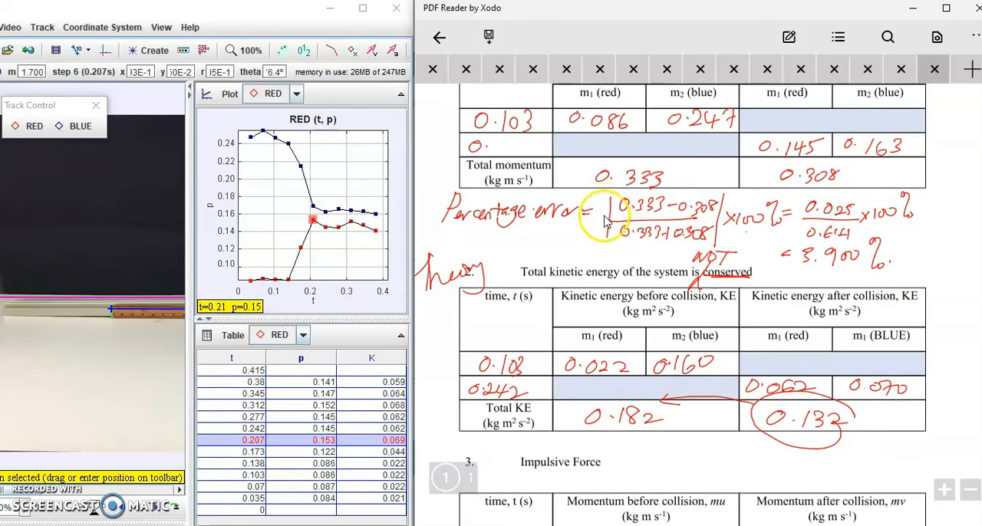
left_click_drag(610, 304, 623, 354)
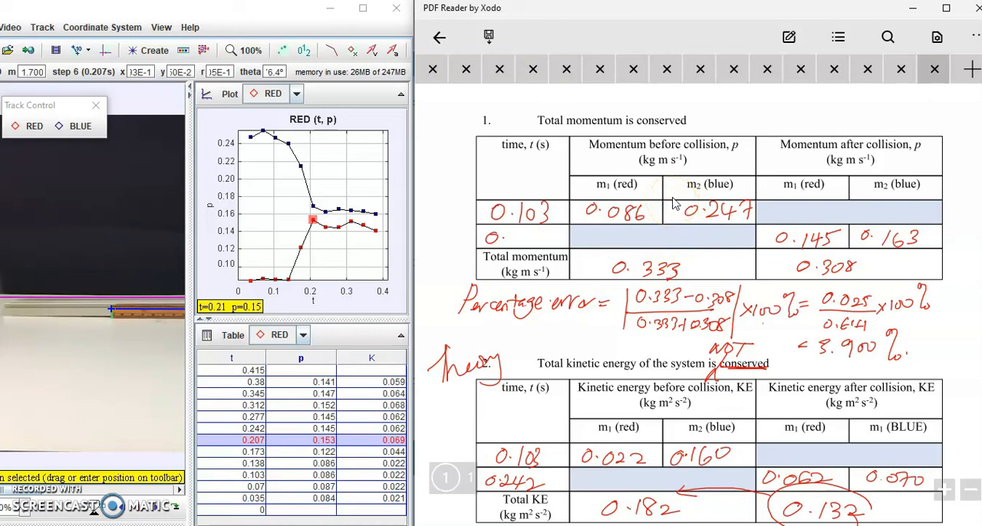
left_click_drag(651, 270, 644, 260)
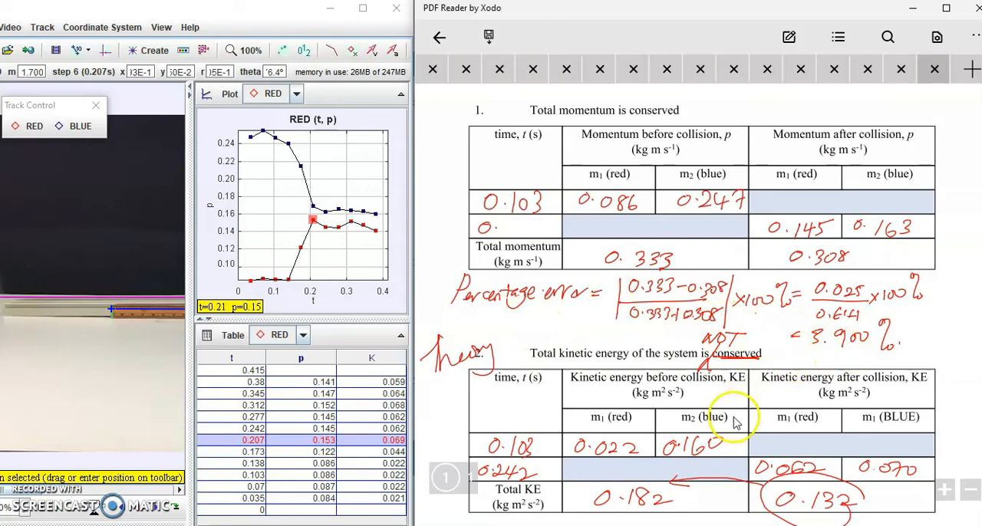
scroll(725, 345, "down", 2)
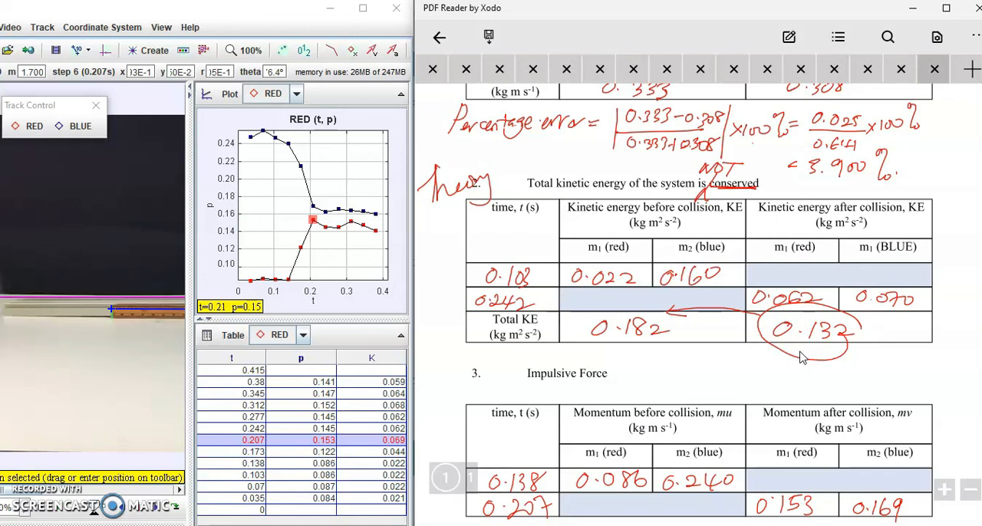
left_click_drag(643, 416, 679, 142)
left_click(663, 390)
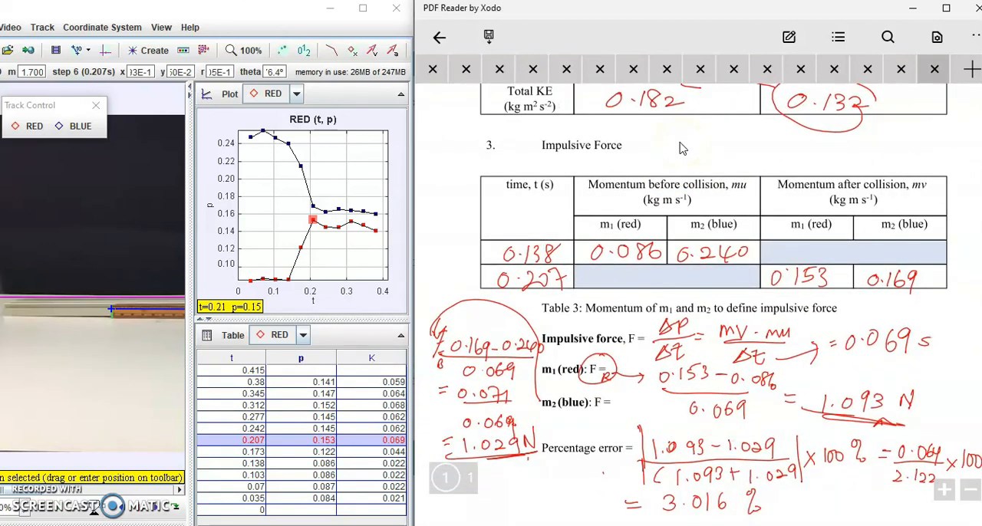